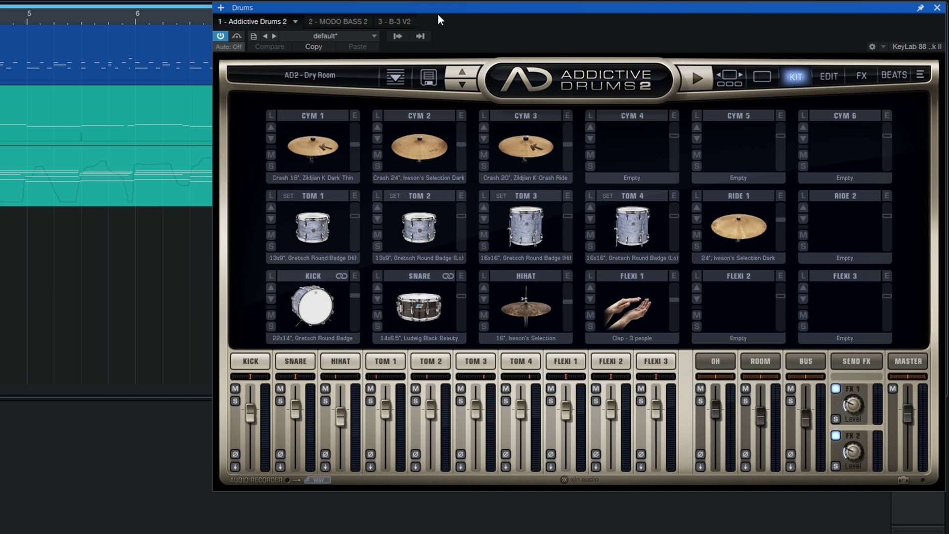
# Step: View the MODO BASS 2 bass instrument, then the B-3 V2 organ instrument
pyautogui.click(349, 21)
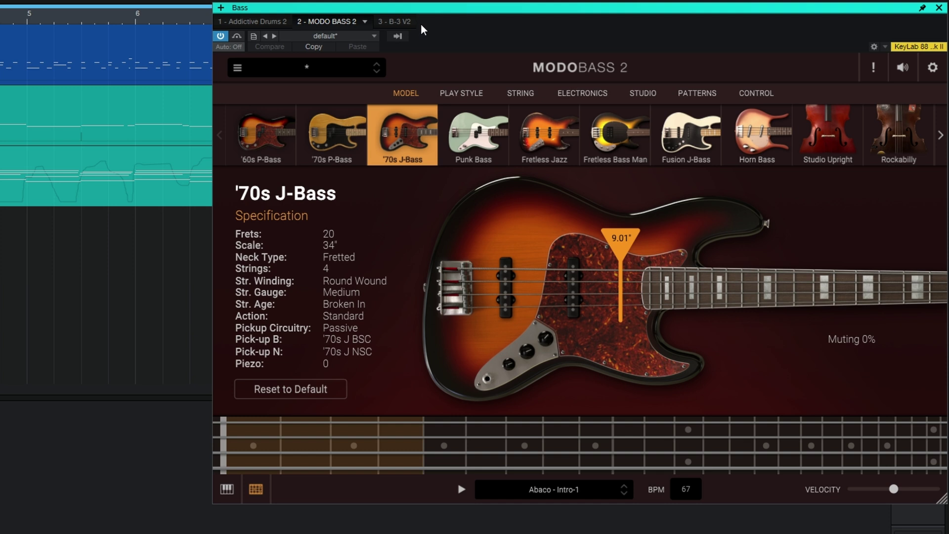
pyautogui.click(402, 21)
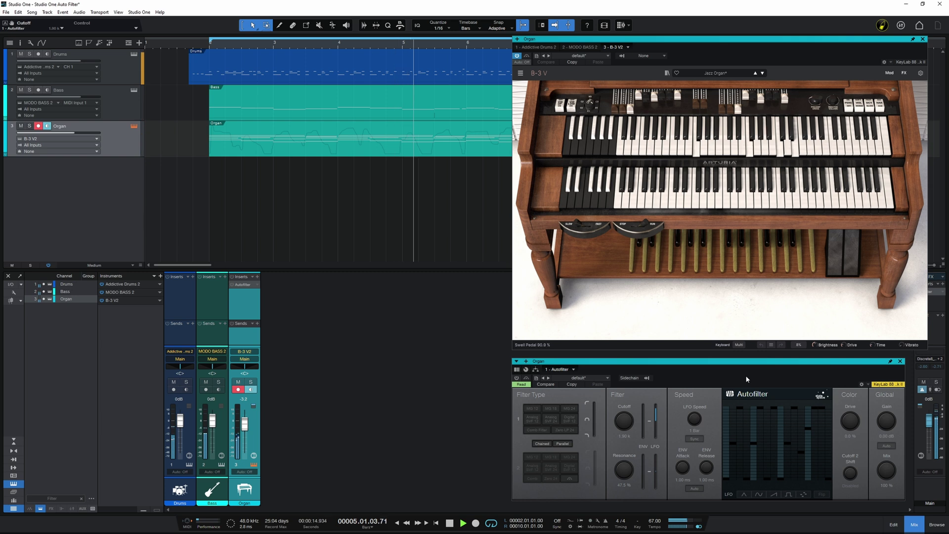
# Step: Stop playback and return the song position to the start
pyautogui.press('space')
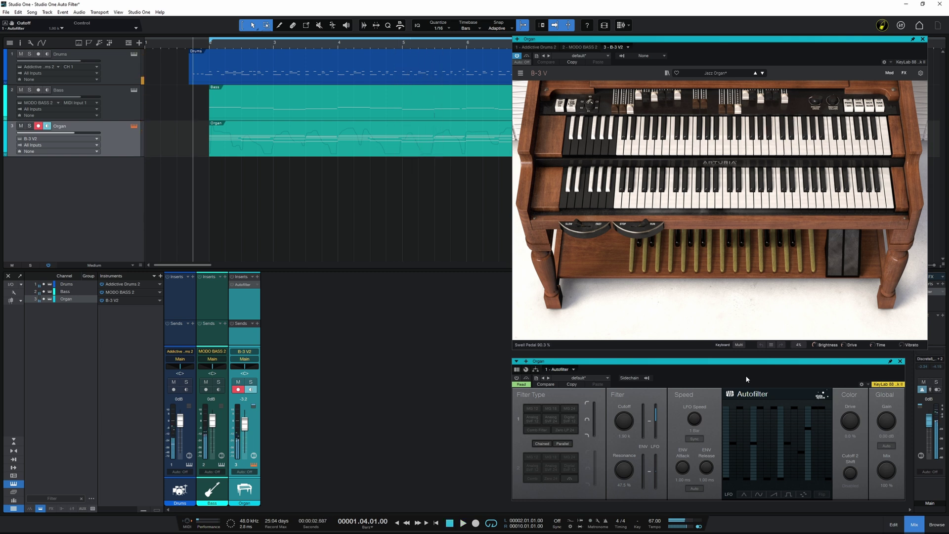
pyautogui.click(517, 379)
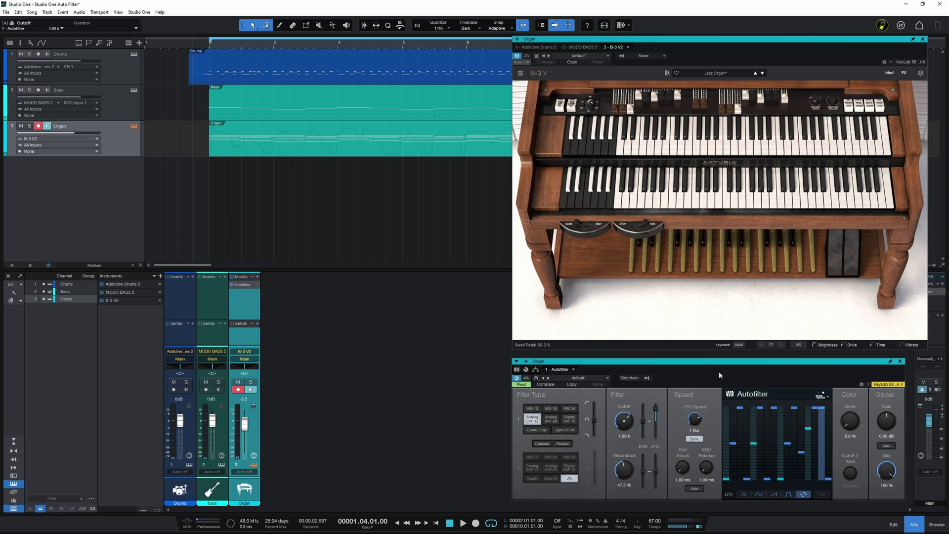
pyautogui.press('space')
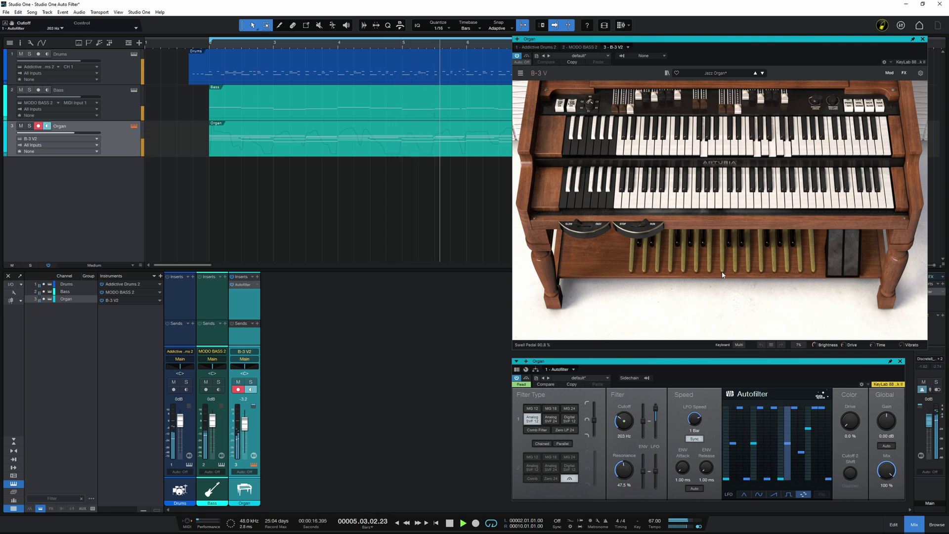
# Step: Stop the song playback before shaping the Autofilter
pyautogui.press('space')
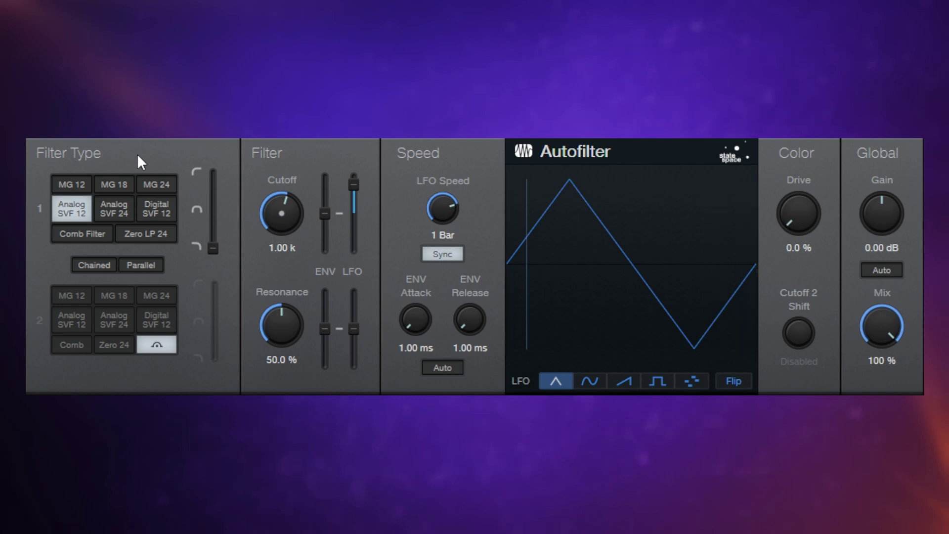
pyautogui.click(130, 209)
pyautogui.click(162, 206)
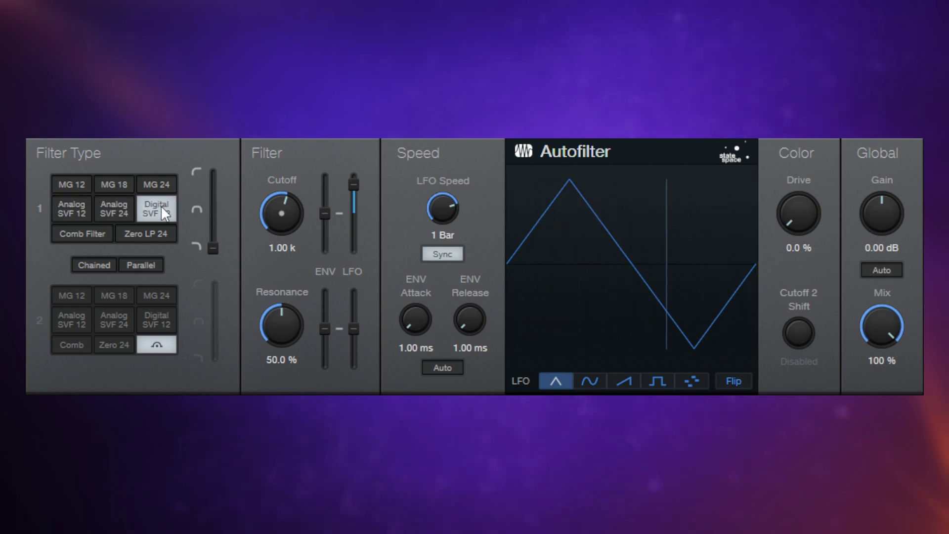
pyautogui.click(97, 236)
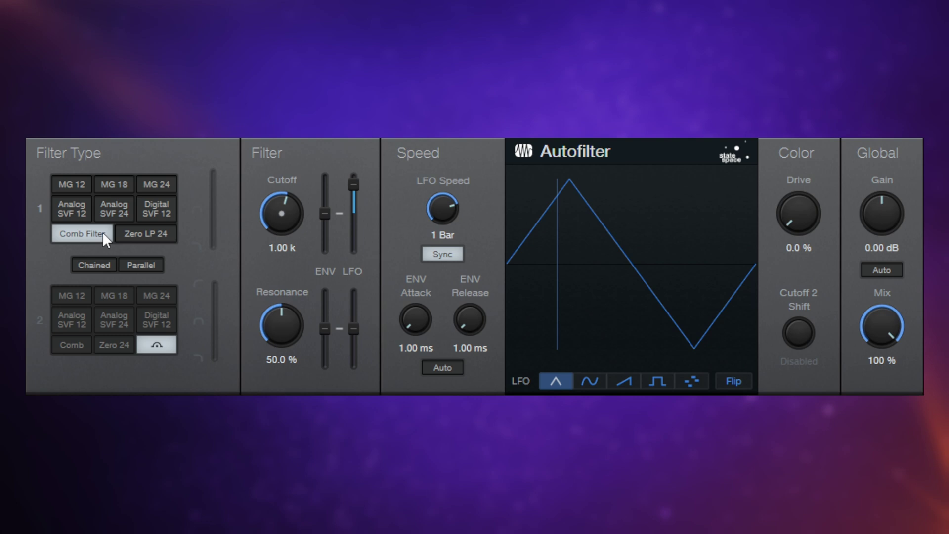
pyautogui.click(133, 233)
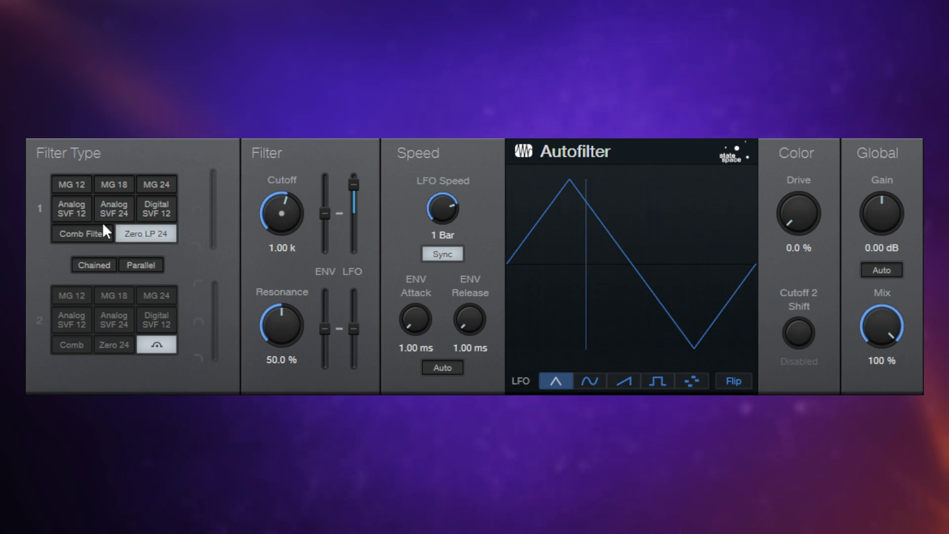
pyautogui.click(79, 210)
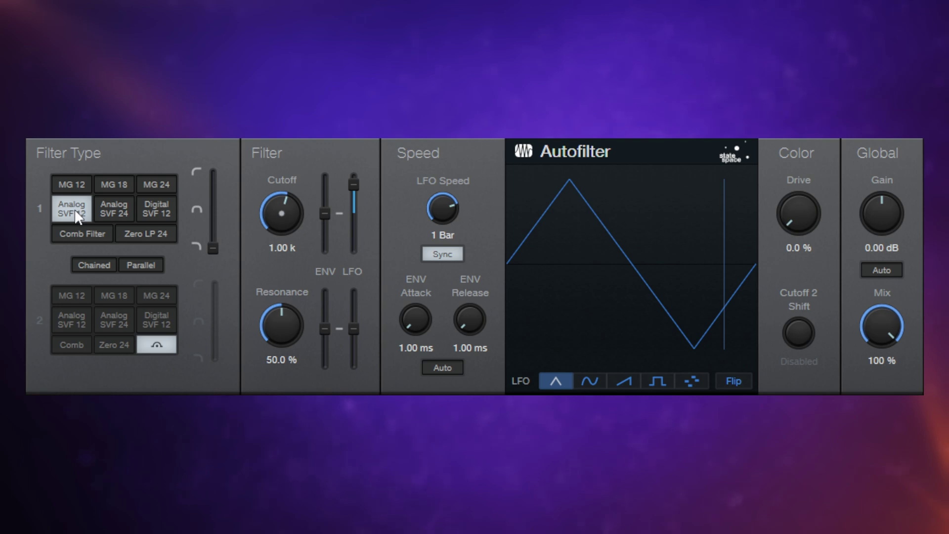
pyautogui.click(108, 206)
pyautogui.click(173, 208)
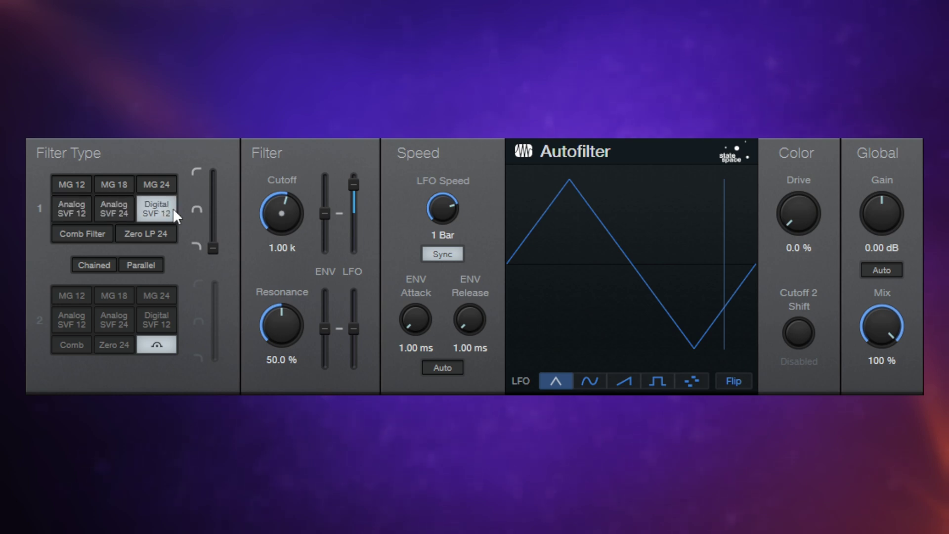
pyautogui.click(70, 211)
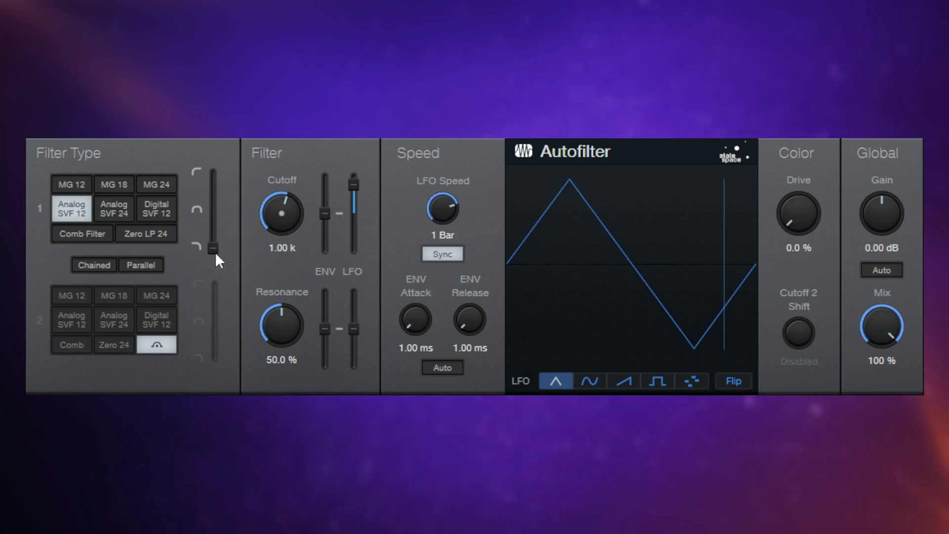
pyautogui.moveTo(215, 243)
pyautogui.mouseDown()
pyautogui.moveTo(218, 163)
pyautogui.moveTo(213, 251)
pyautogui.mouseUp()
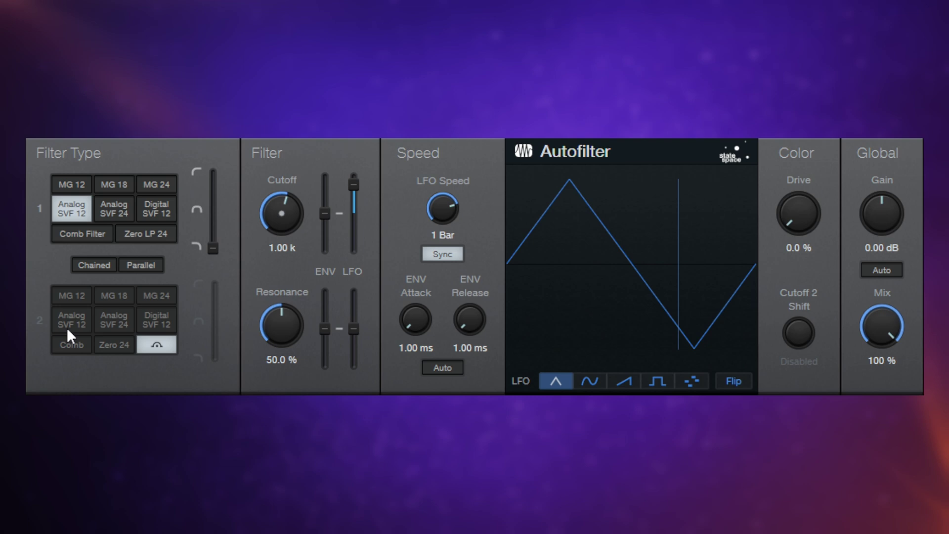
# Step: Enable an MG 18 second filter and chain it after filter 1
pyautogui.click(114, 295)
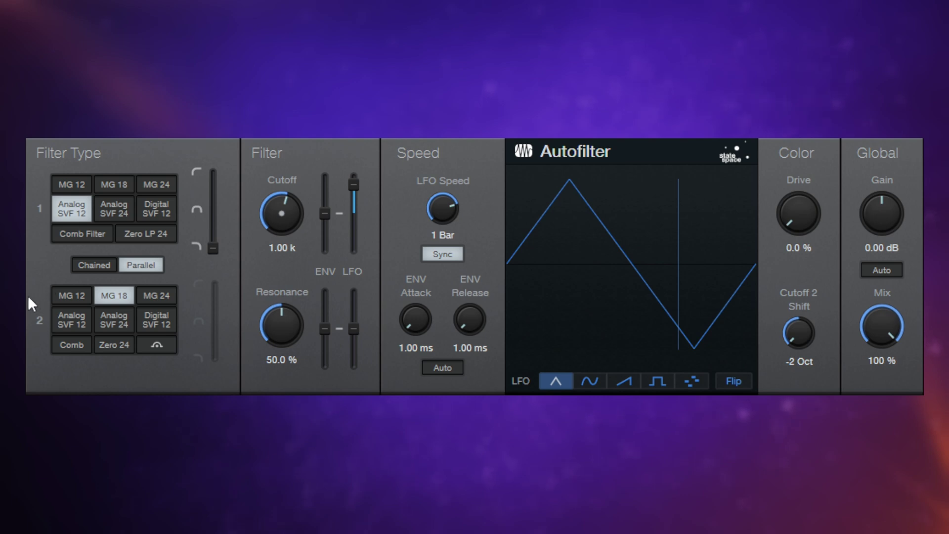
pyautogui.click(92, 268)
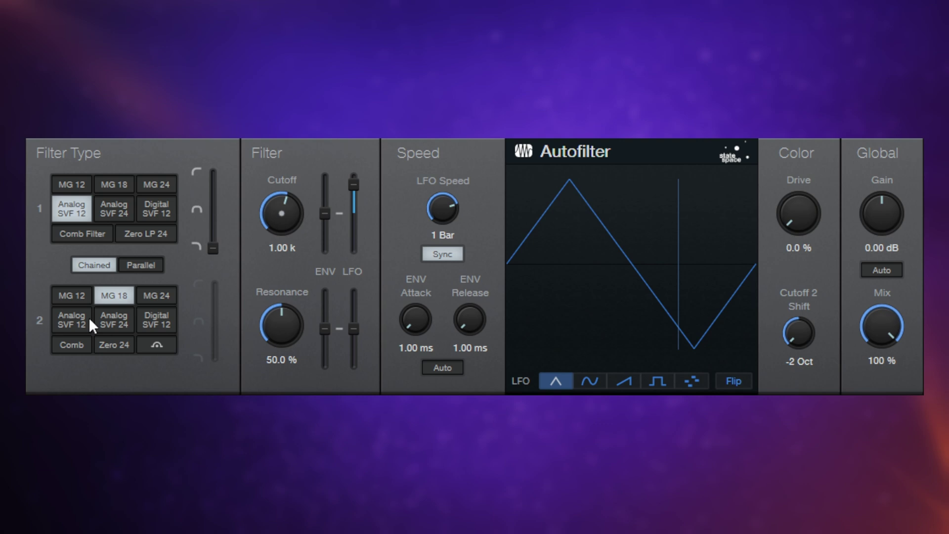
# Step: Switch off filter 2 and sweep the cutoff down to 30 Hz, then up to 16.00 k
pyautogui.click(159, 343)
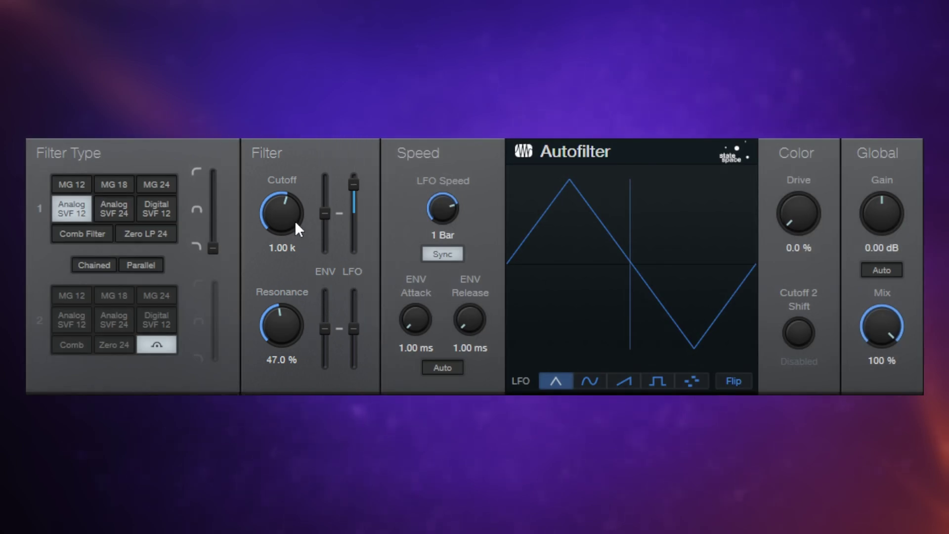
pyautogui.moveTo(284, 212); pyautogui.dragTo(297, 328)
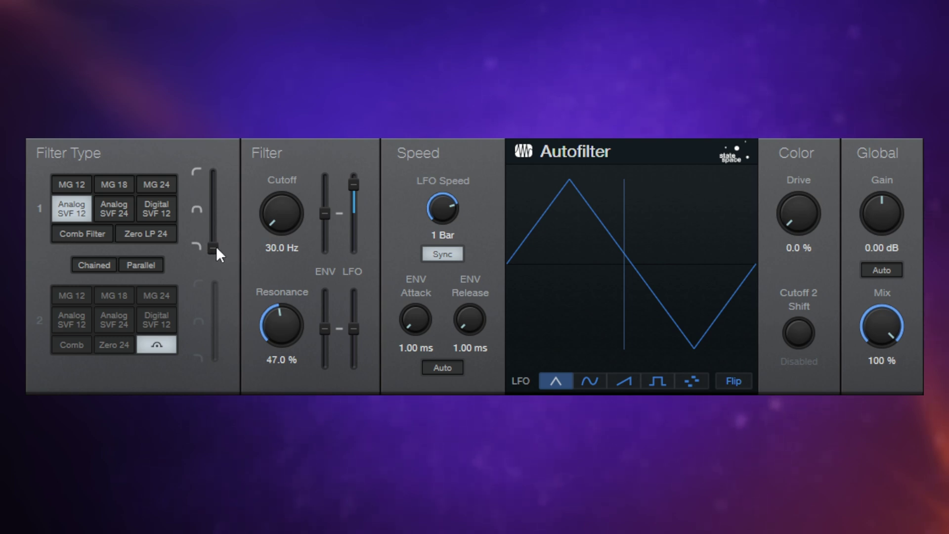
pyautogui.moveTo(278, 224); pyautogui.dragTo(292, 156)
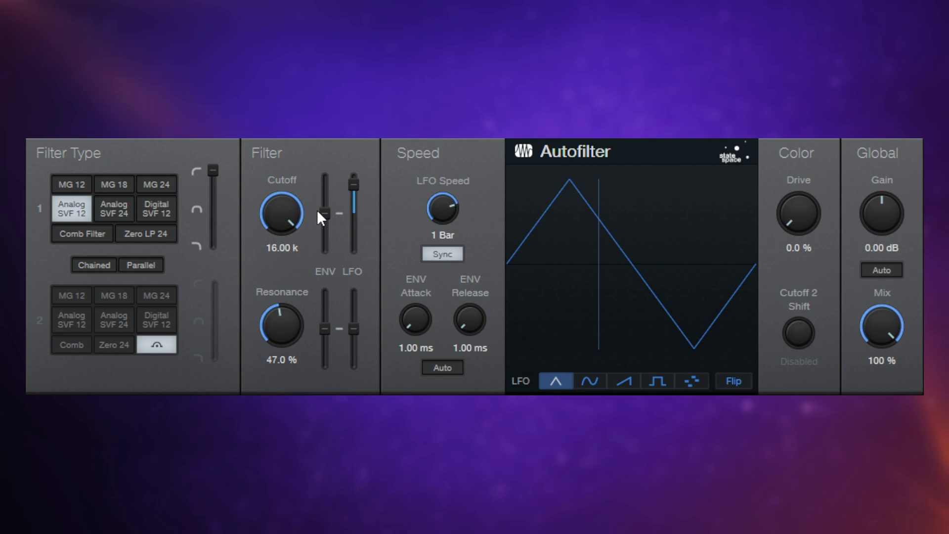
# Step: Sweep the cutoff to 30 Hz and 16.00 k, then settle it at 631 Hz
pyautogui.moveTo(287, 223); pyautogui.dragTo(297, 269)
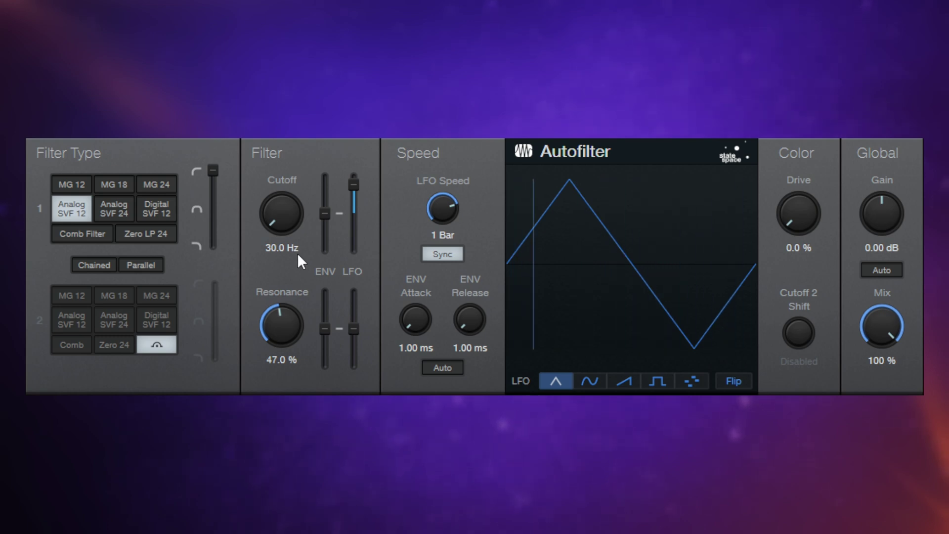
pyautogui.moveTo(278, 221); pyautogui.dragTo(278, 158)
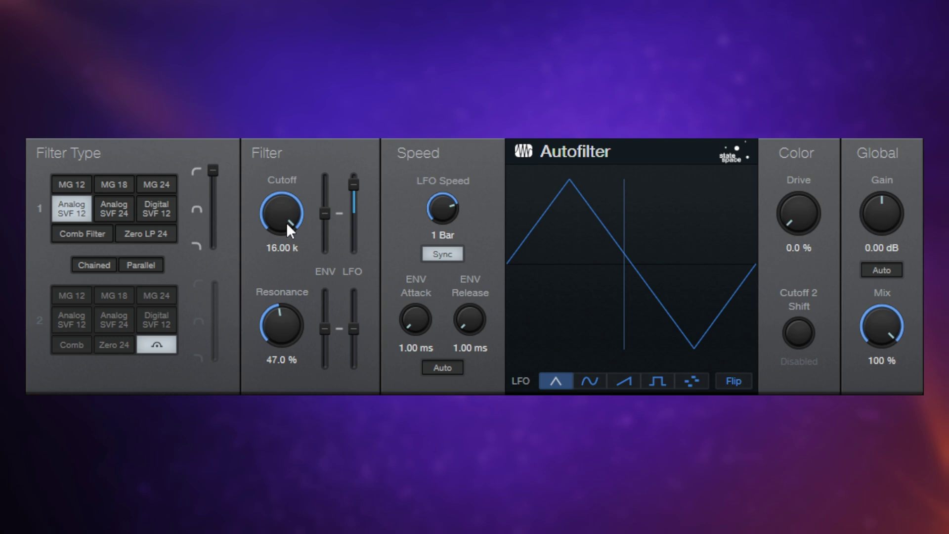
pyautogui.moveTo(276, 208); pyautogui.dragTo(281, 214)
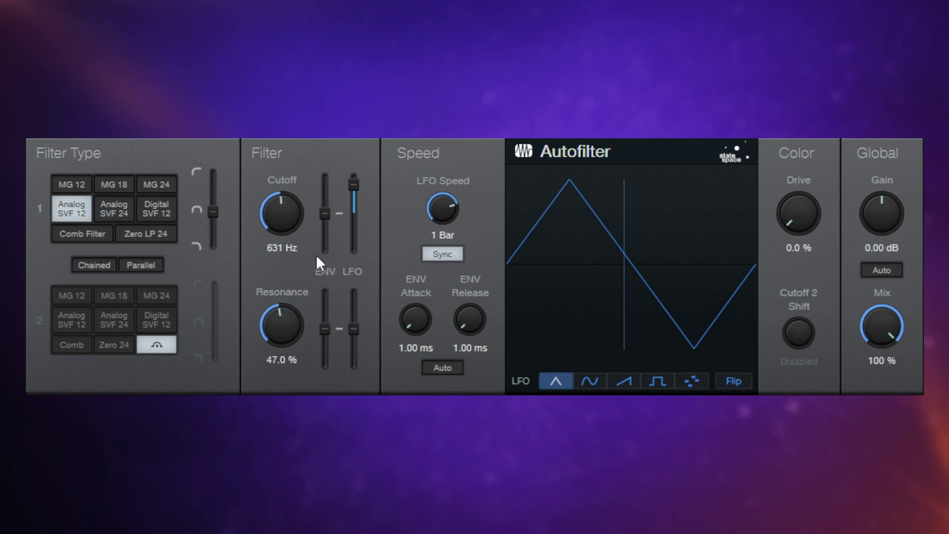
# Step: Drop the resonance to 0.1 %, then raise it to 93.0 %
pyautogui.moveTo(283, 325); pyautogui.dragTo(292, 374)
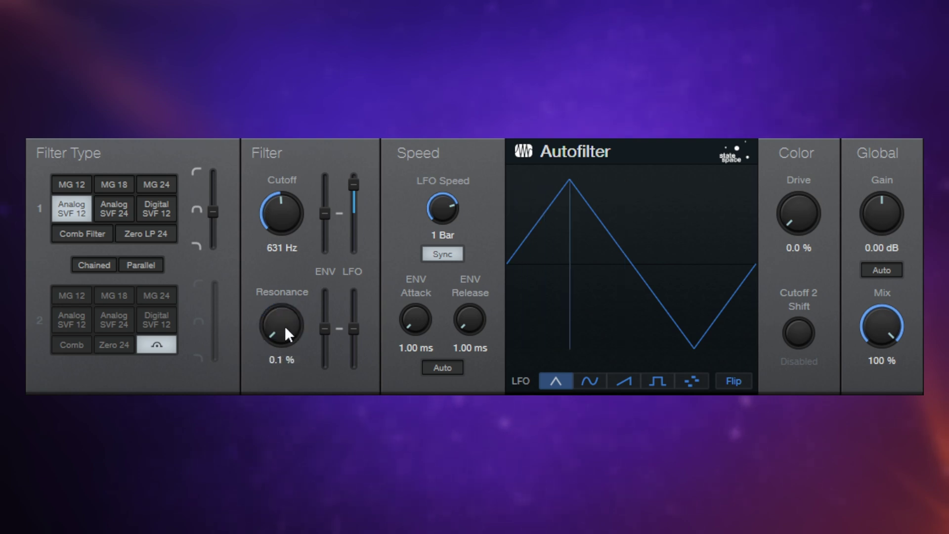
pyautogui.moveTo(285, 326); pyautogui.dragTo(265, 149)
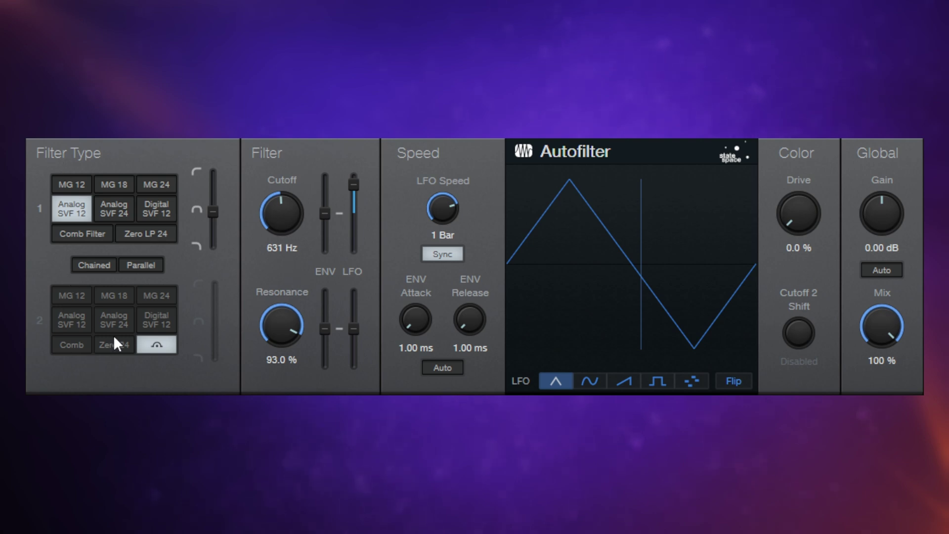
# Step: Add a parallel Analog SVF 24 second filter and reduce the cutoff envelope modulation
pyautogui.click(101, 322)
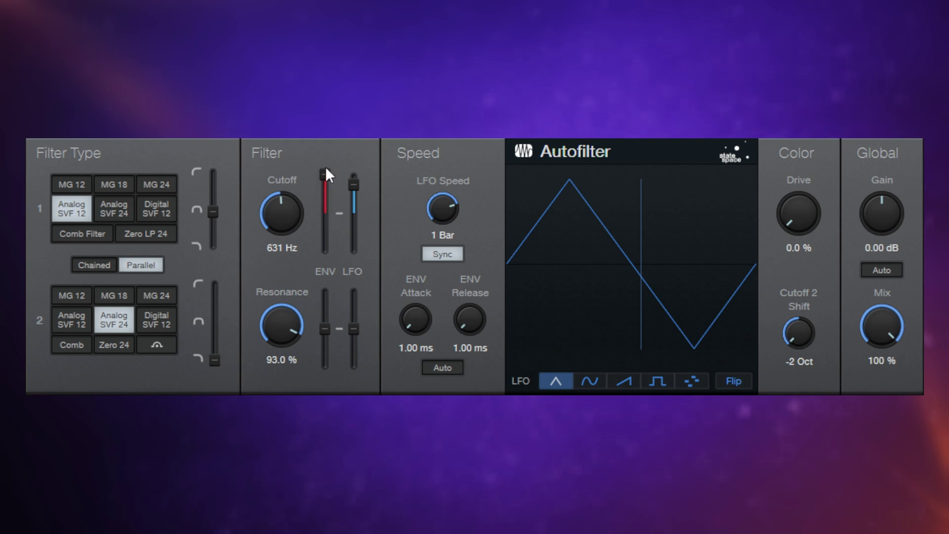
pyautogui.moveTo(324, 169); pyautogui.dragTo(326, 217)
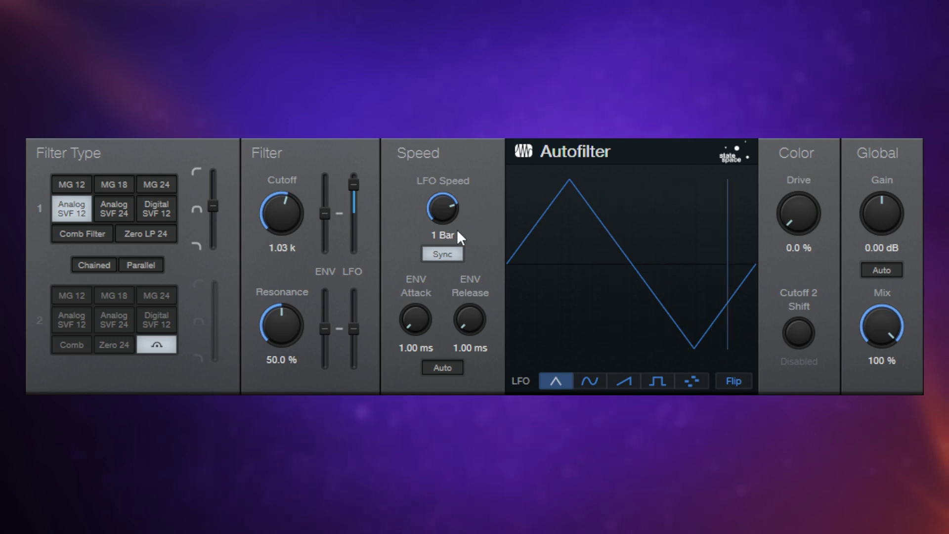
# Step: Lower the synced LFO Speed from 1 Bar to 1/8
pyautogui.moveTo(440, 208); pyautogui.dragTo(472, 297)
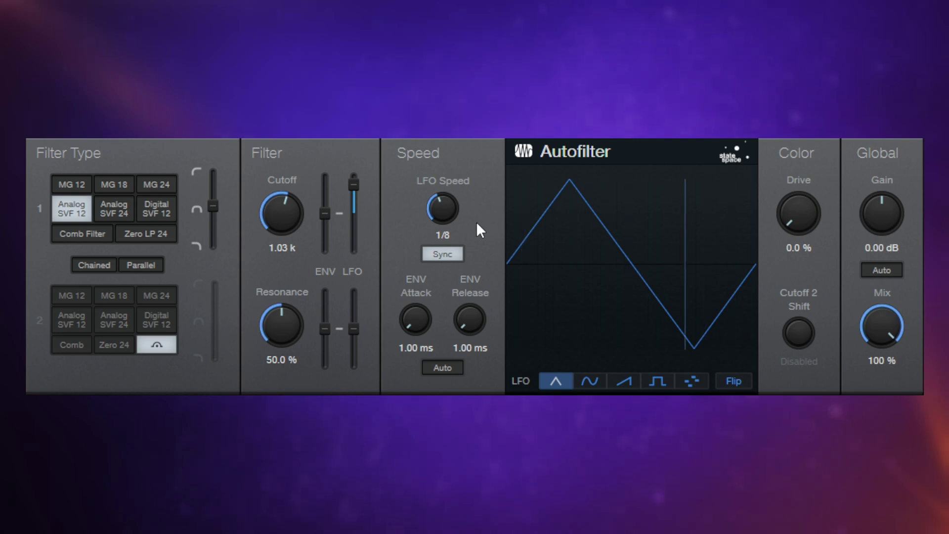
# Step: Turn LFO Sync off and sweep the free-running LFO speed down, then up
pyautogui.click(449, 253)
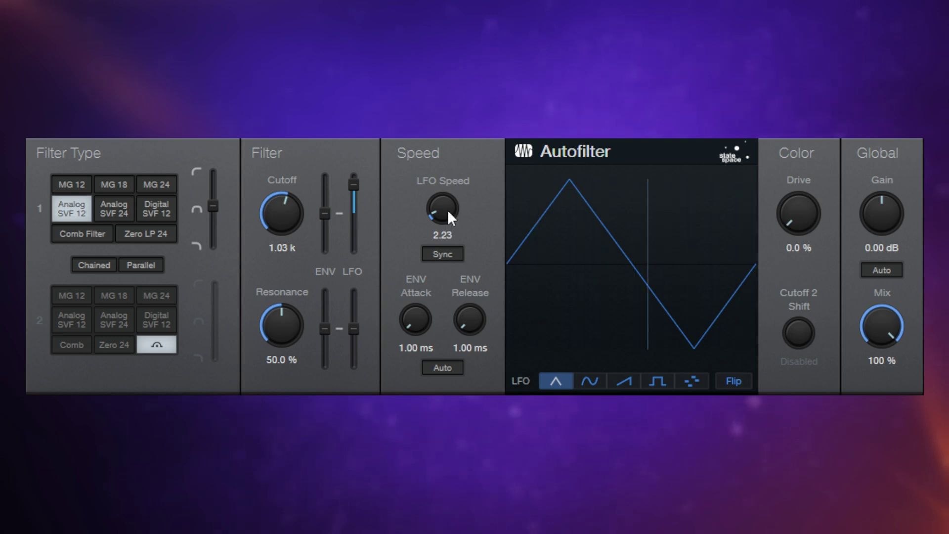
pyautogui.moveTo(448, 217); pyautogui.dragTo(450, 217)
pyautogui.moveTo(451, 219); pyautogui.dragTo(449, 177)
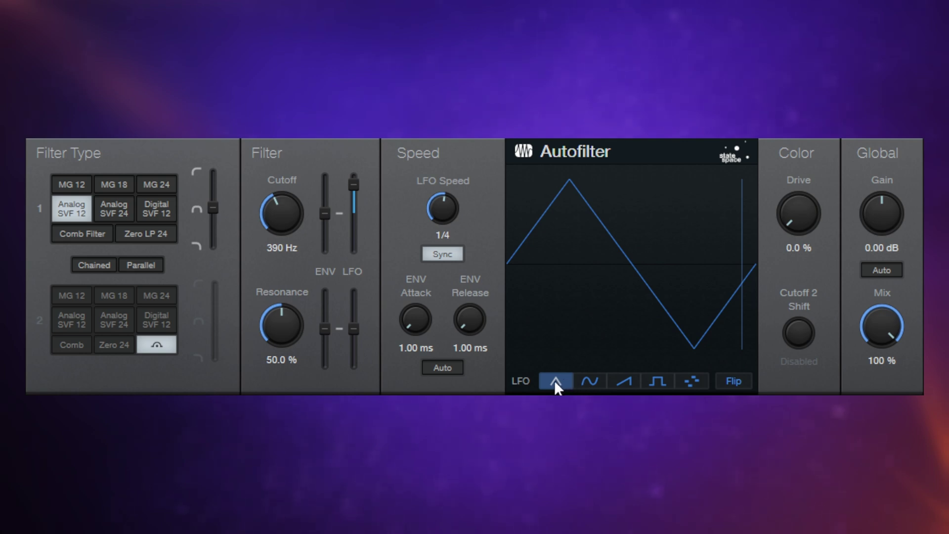
# Step: Audition the sine, saw, square and triangle LFO shapes, flip the square, then choose the 16-step sequencer
pyautogui.click(586, 381)
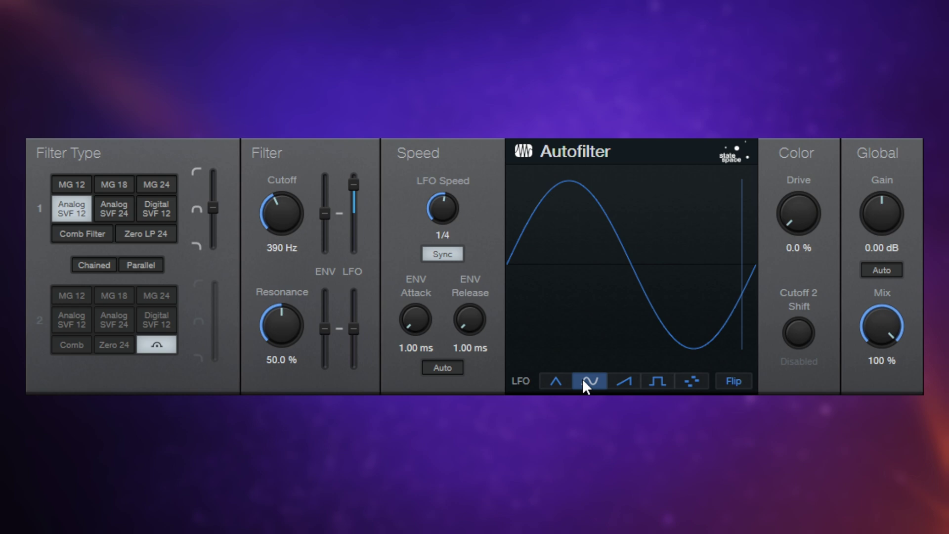
pyautogui.click(625, 381)
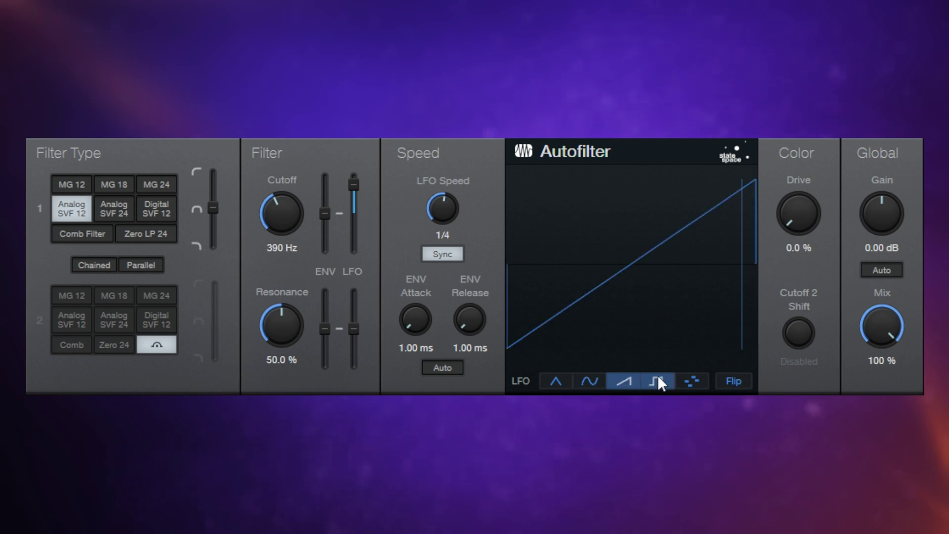
pyautogui.click(648, 381)
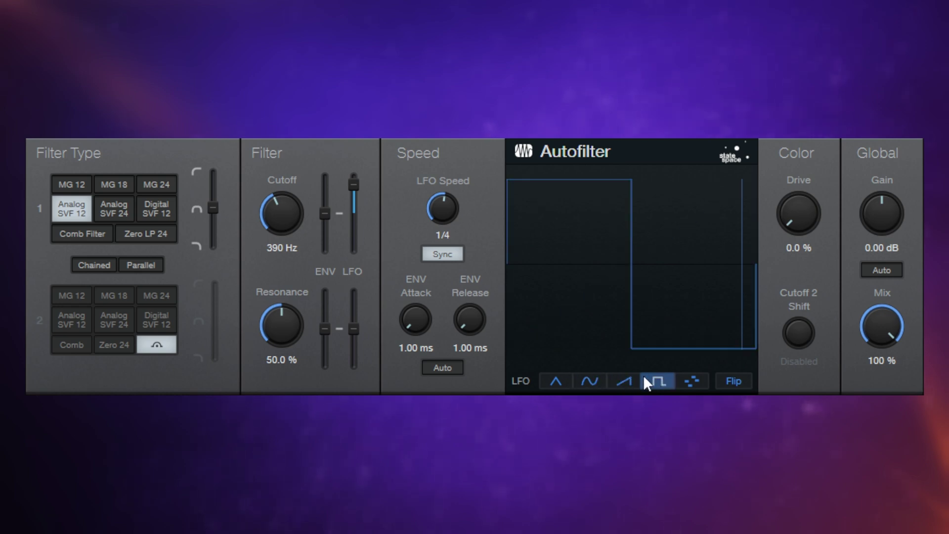
pyautogui.click(560, 386)
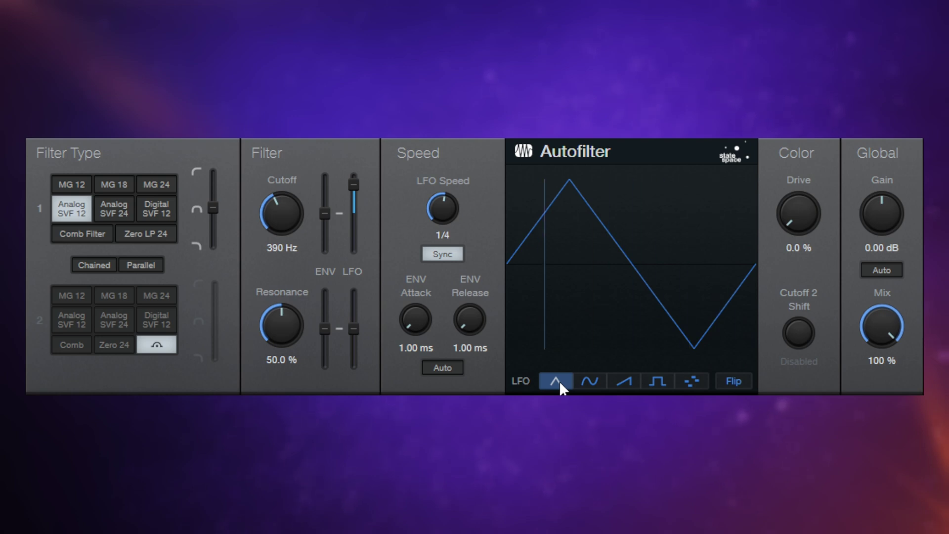
pyautogui.click(590, 382)
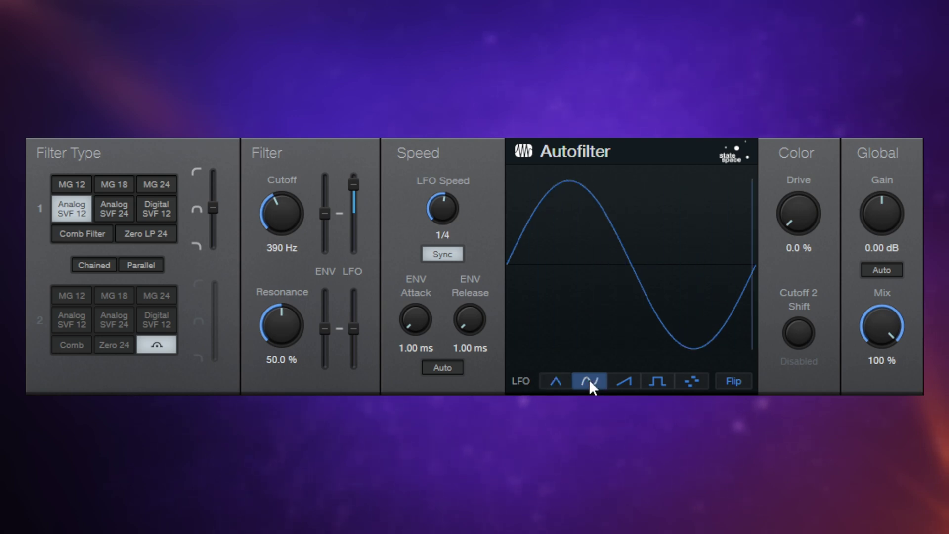
pyautogui.click(623, 380)
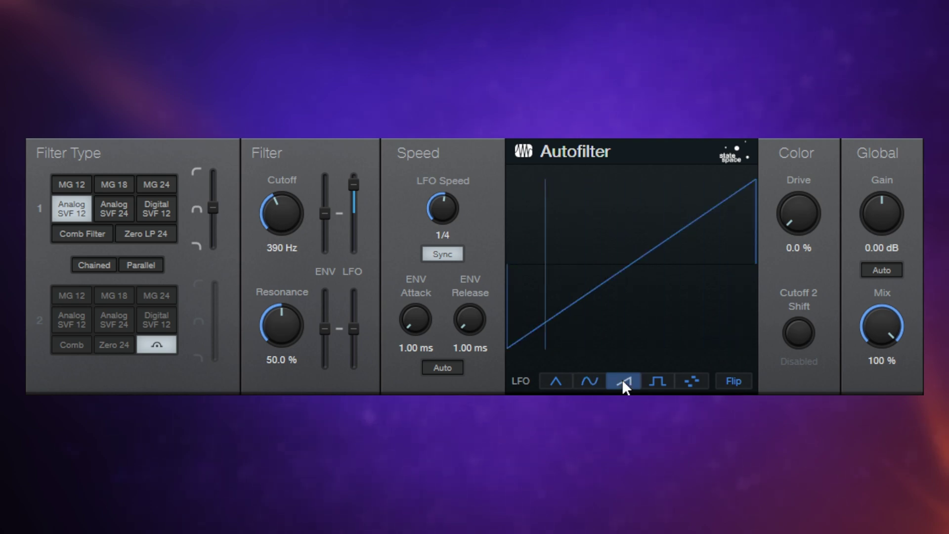
pyautogui.click(657, 379)
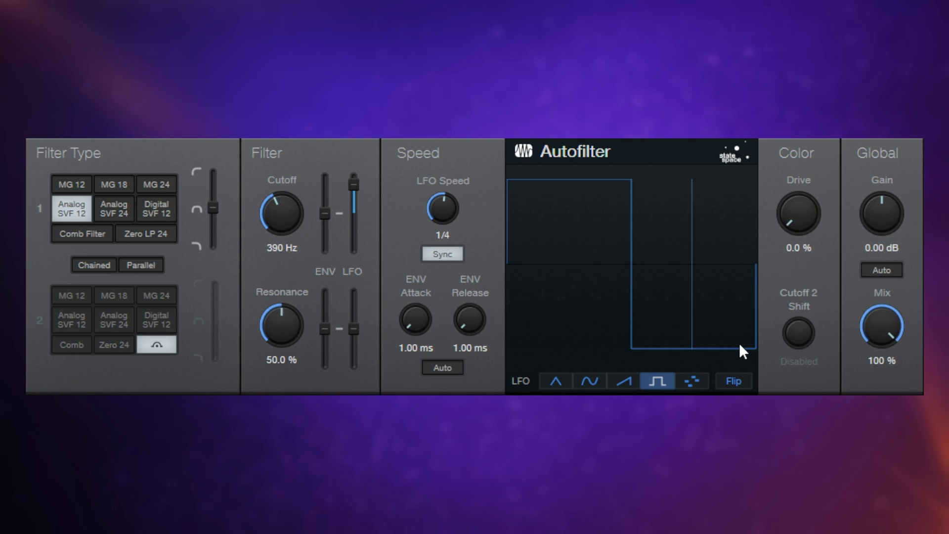
pyautogui.click(736, 380)
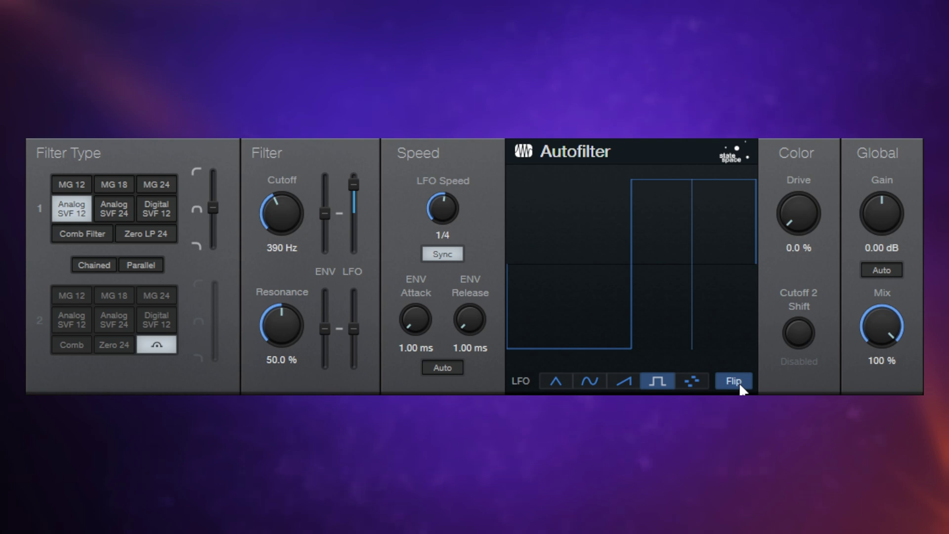
pyautogui.click(692, 381)
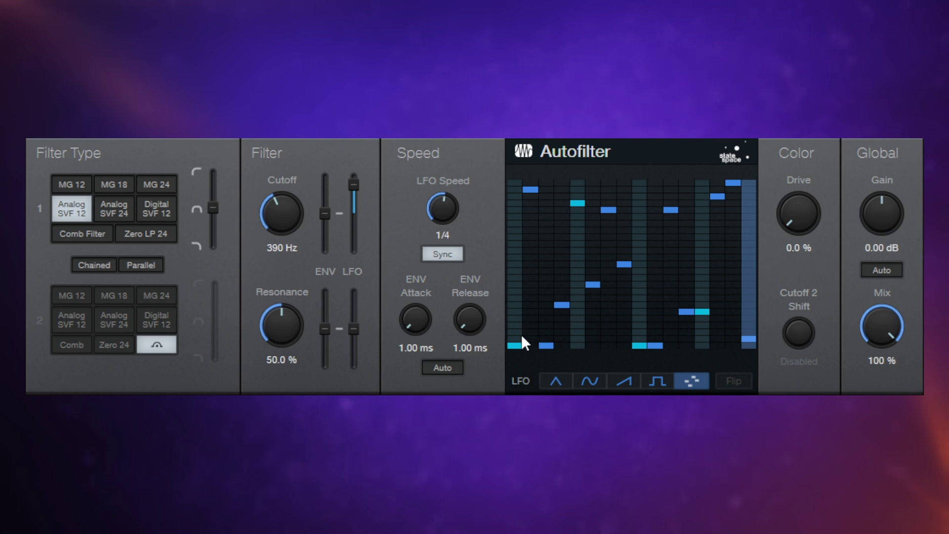
# Step: Drop every LFO step to minimum, reset Filter 1's response mode, then raise all 16 steps to maximum
pyautogui.moveTo(522, 346); pyautogui.dragTo(660, 346)
pyautogui.moveTo(747, 352); pyautogui.dragTo(651, 347)
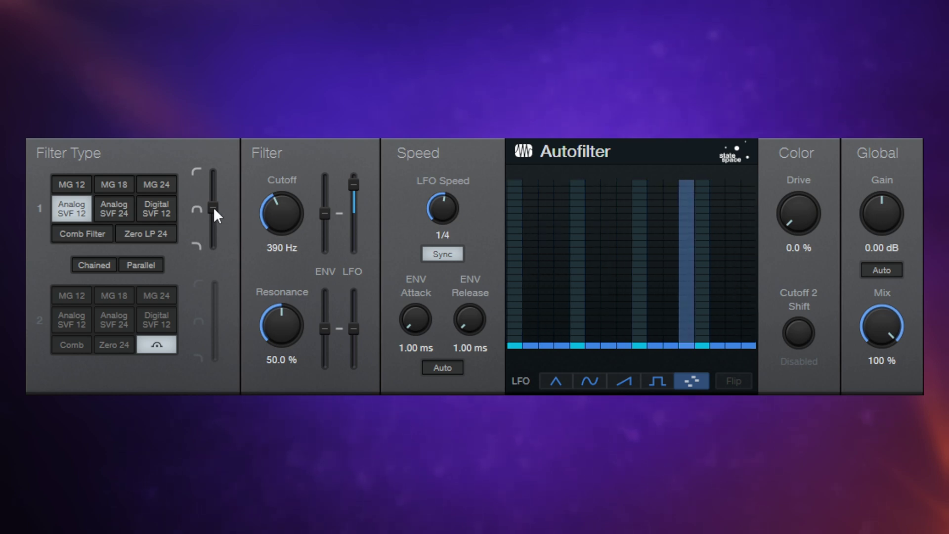
pyautogui.moveTo(212, 205); pyautogui.dragTo(210, 170)
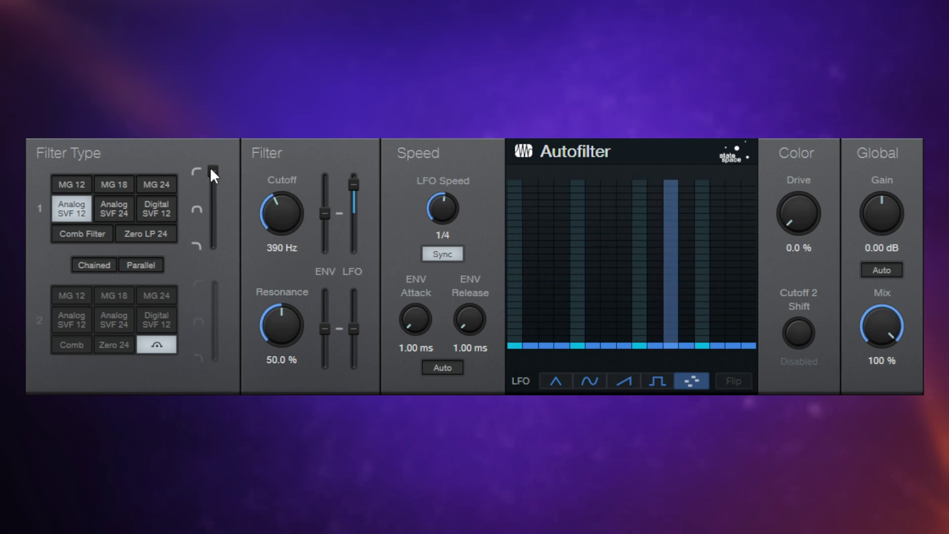
pyautogui.doubleClick(212, 173)
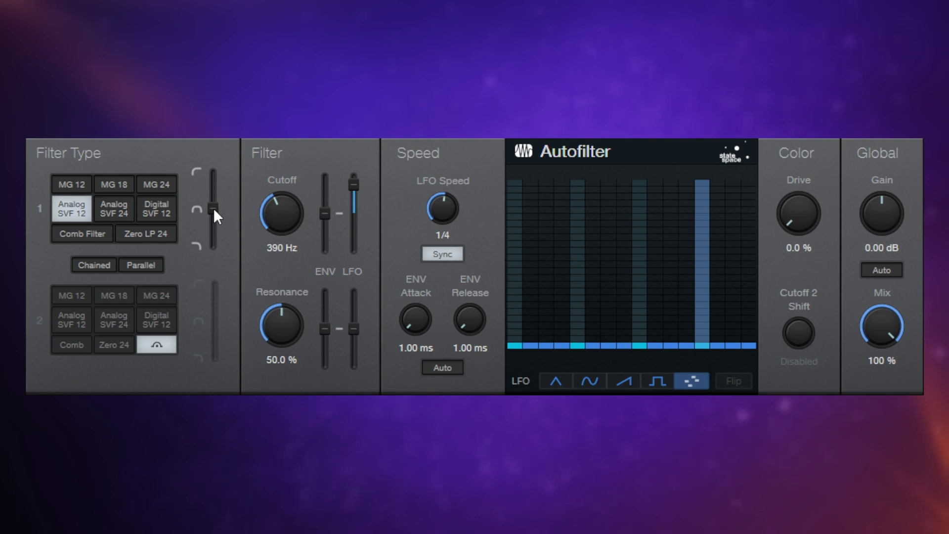
pyautogui.moveTo(514, 190)
pyautogui.mouseDown()
pyautogui.moveTo(720, 193)
pyautogui.moveTo(771, 184)
pyautogui.mouseUp()
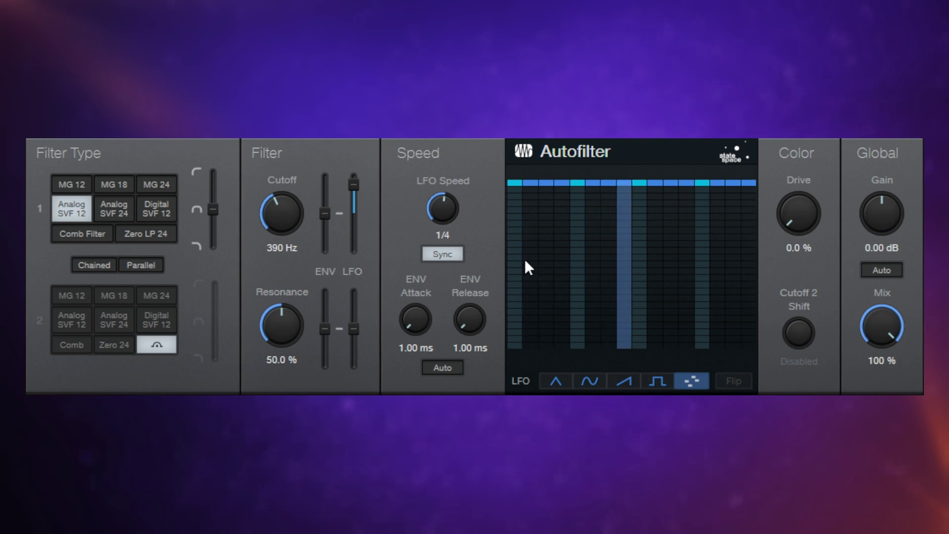
# Step: Draw varied heights into the first LFO steps and push step 3 to the top
pyautogui.moveTo(517, 330)
pyautogui.mouseDown()
pyautogui.moveTo(572, 264)
pyautogui.moveTo(568, 232)
pyautogui.moveTo(630, 313)
pyautogui.moveTo(661, 244)
pyautogui.moveTo(748, 218)
pyautogui.moveTo(672, 321)
pyautogui.moveTo(682, 303)
pyautogui.moveTo(602, 218)
pyautogui.moveTo(537, 202)
pyautogui.mouseUp()
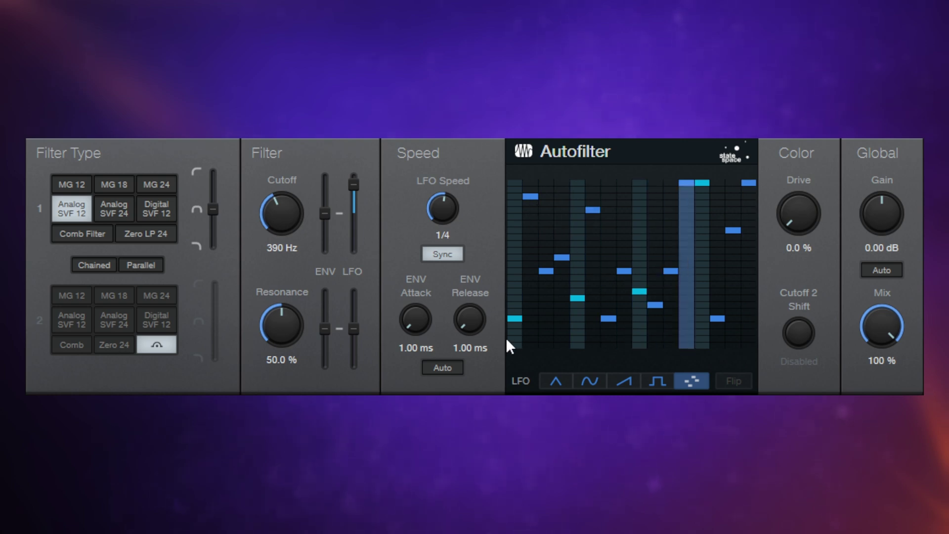
pyautogui.click(550, 182)
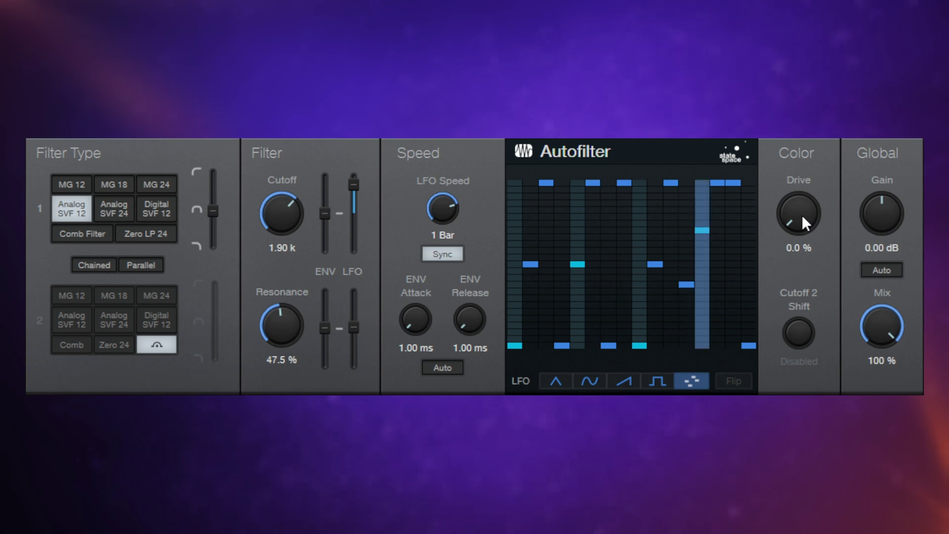
# Step: Try the Drive knob on the filtered organ, leaving drive at 0.0 % and mix at 100 %
pyautogui.moveTo(802, 215); pyautogui.dragTo(808, 267)
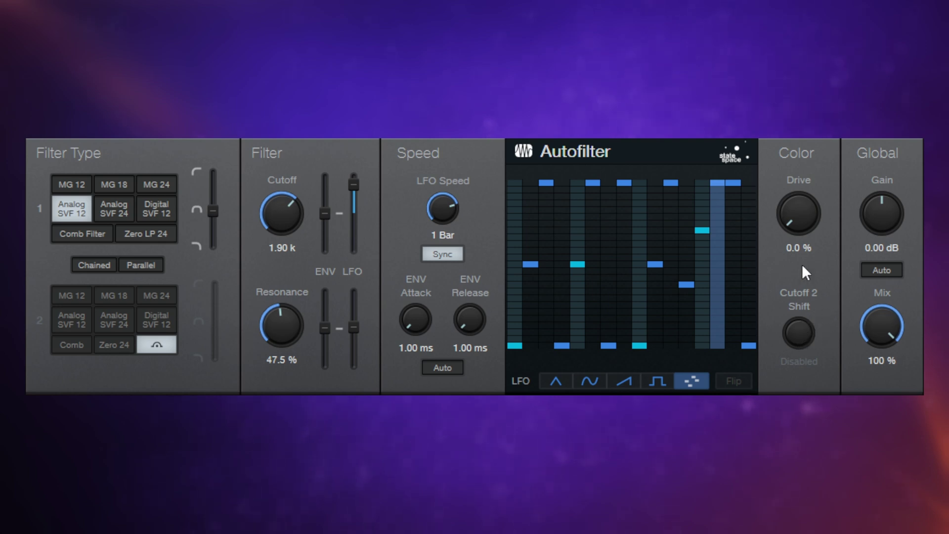
pyautogui.click(109, 321)
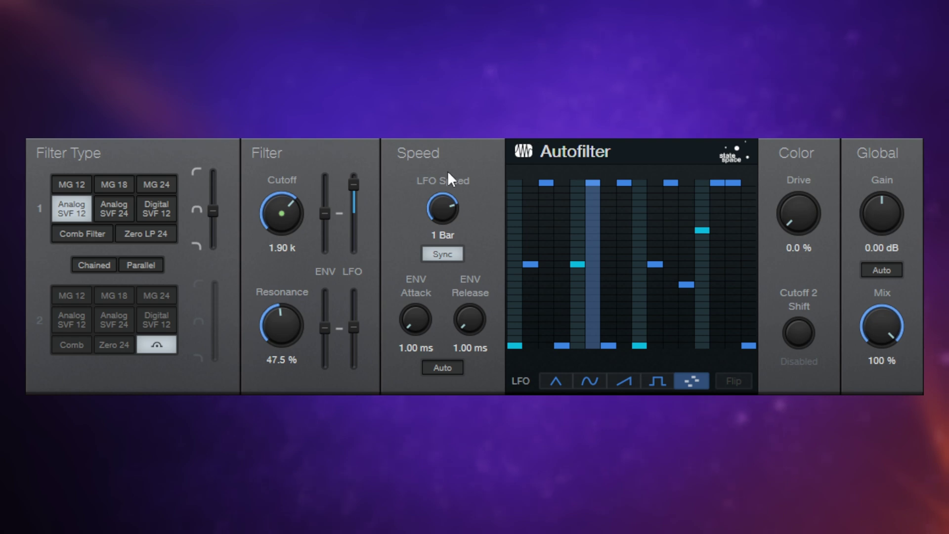
# Step: Sweep the Global Mix knob down to 0.0 %, then bring it back up to 62.0 %
pyautogui.moveTo(890, 327); pyautogui.dragTo(884, 375)
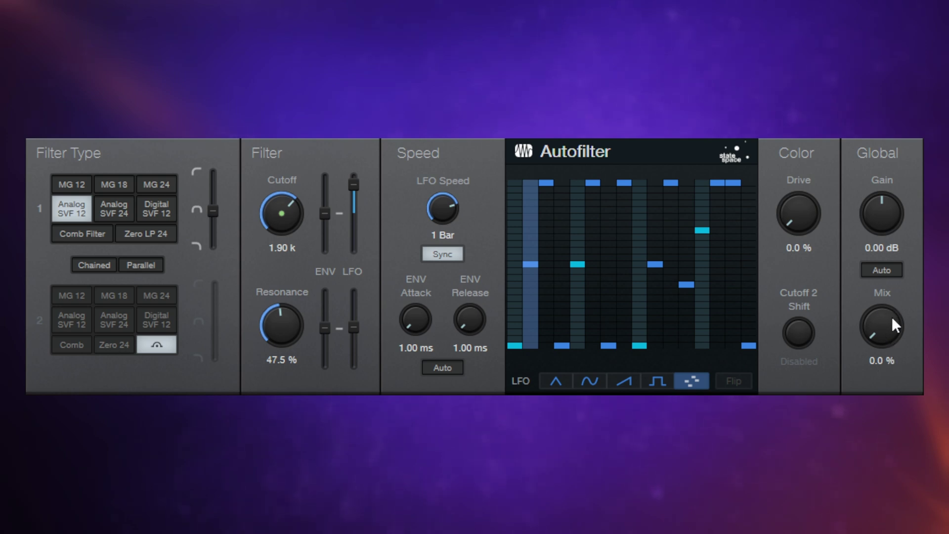
pyautogui.moveTo(885, 328)
pyautogui.mouseDown()
pyautogui.moveTo(886, 297)
pyautogui.moveTo(886, 329)
pyautogui.moveTo(895, 325)
pyautogui.mouseUp()
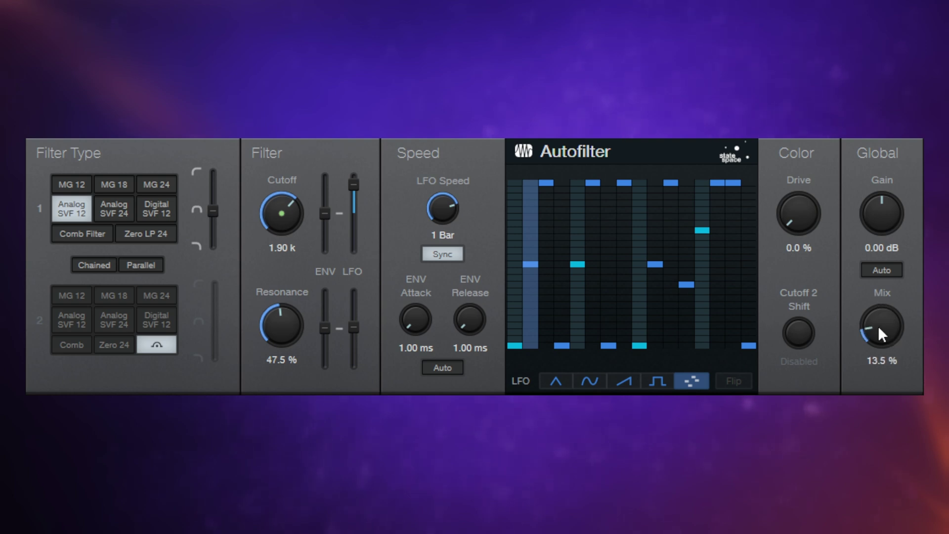
pyautogui.moveTo(878, 325); pyautogui.dragTo(855, 220)
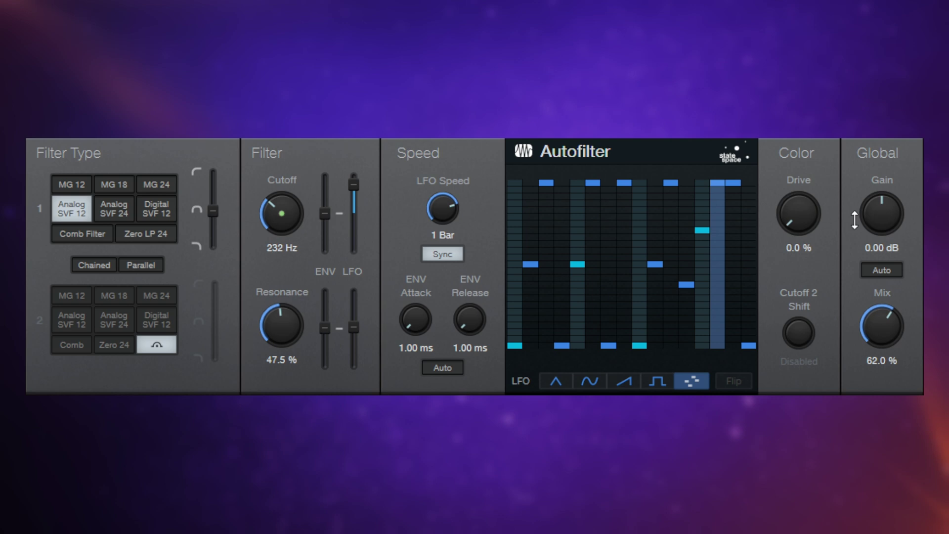